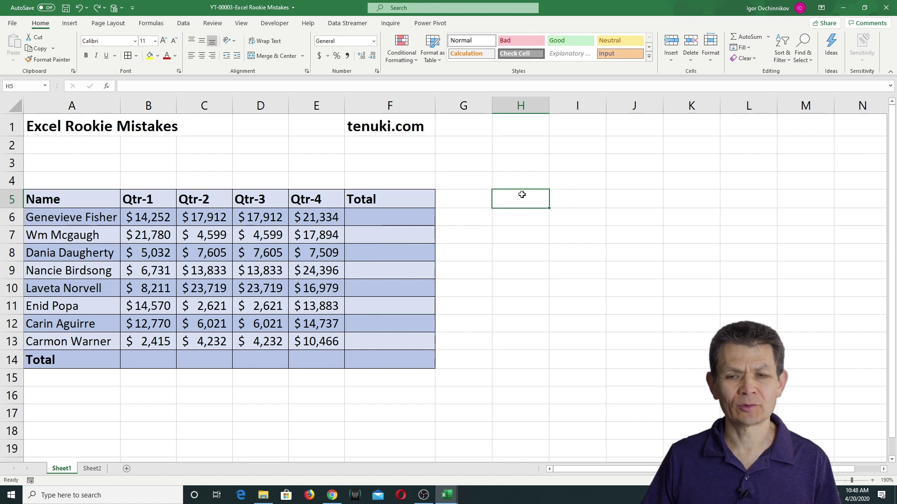
- Type the label 'type' into cell H5, correcting the typo
double_click(521, 194)
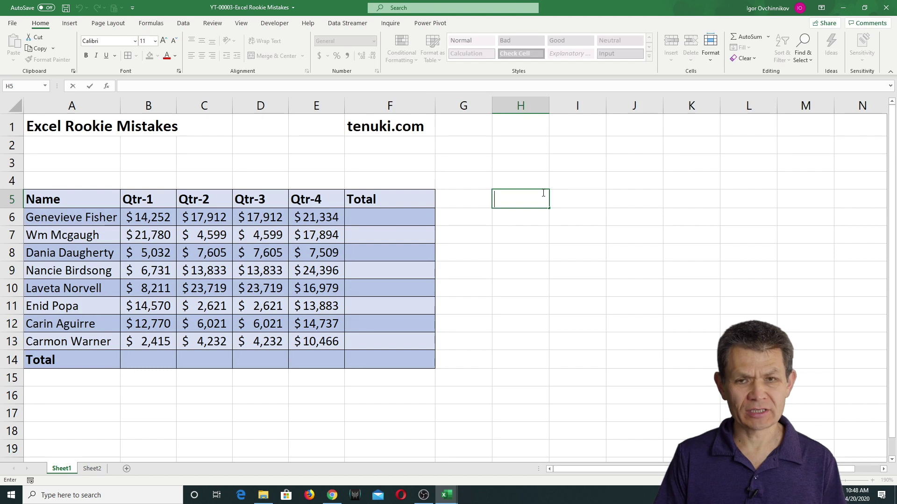
text(type)
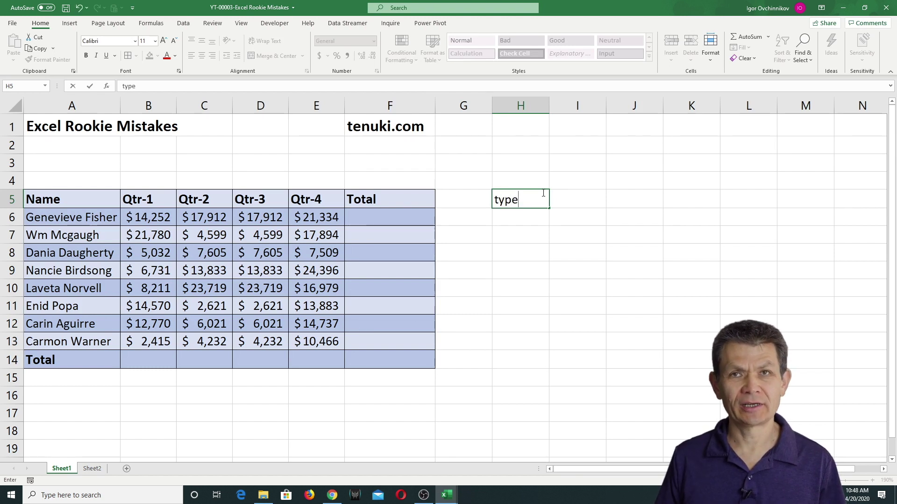
key(Escape)
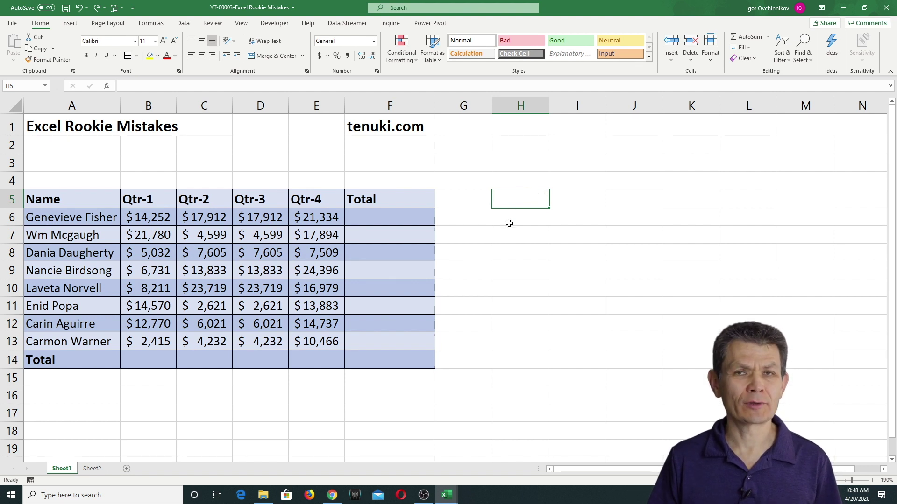
text(tye)
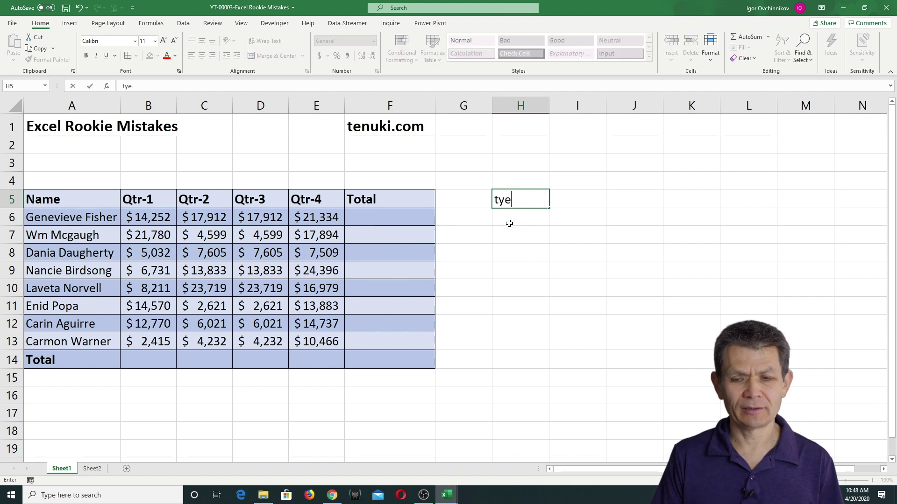
key(BackSpace)
text(pe)
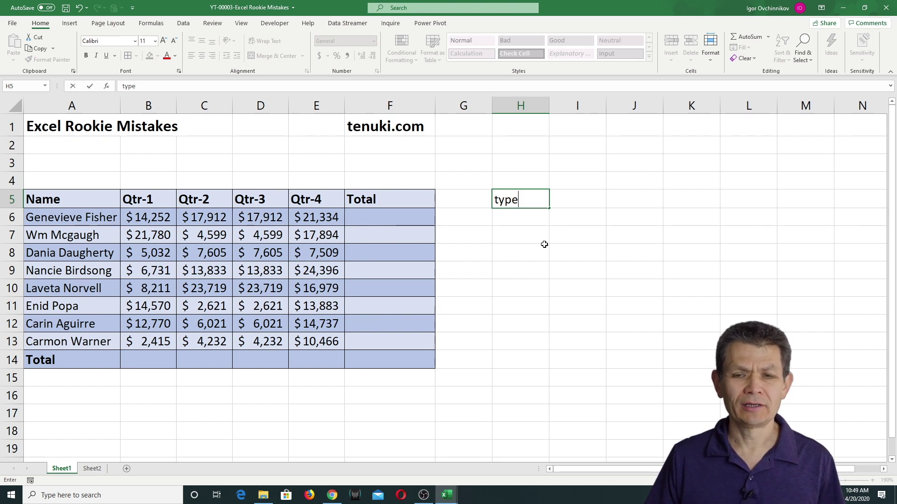
- Commit the H5 label and enter the number 12 in cell I3
click(587, 161)
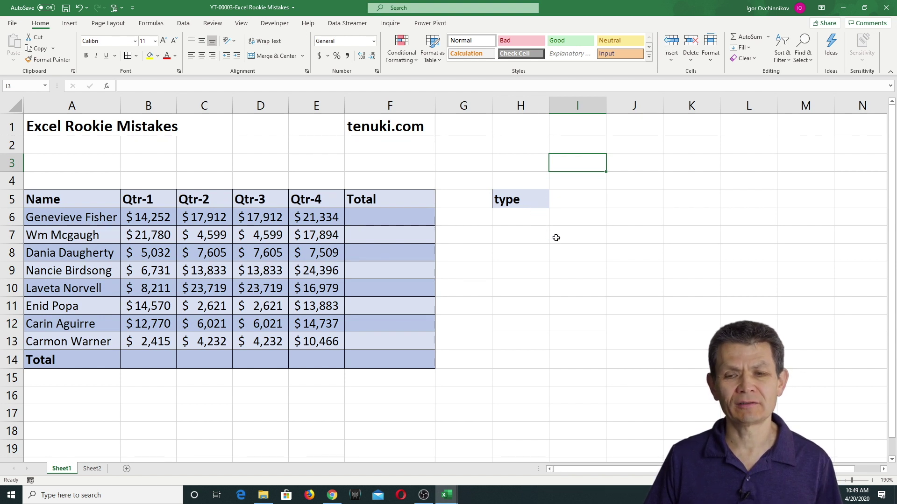
text(12)
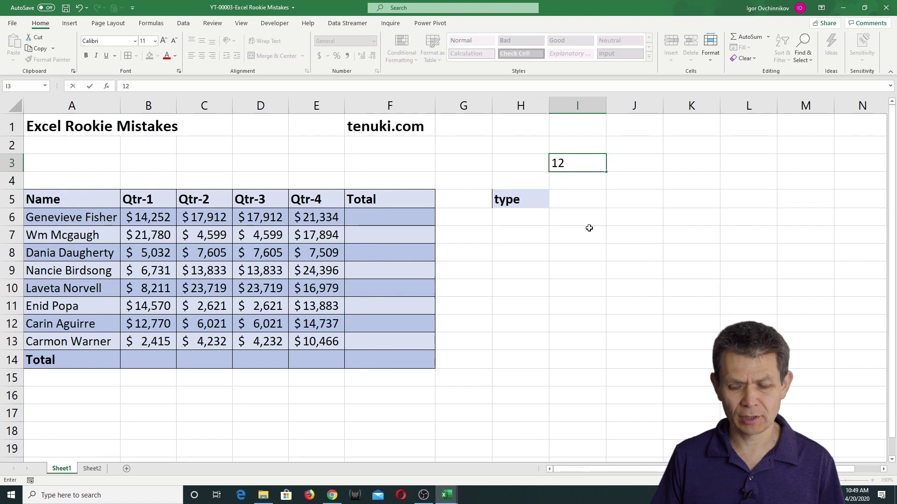
click(588, 218)
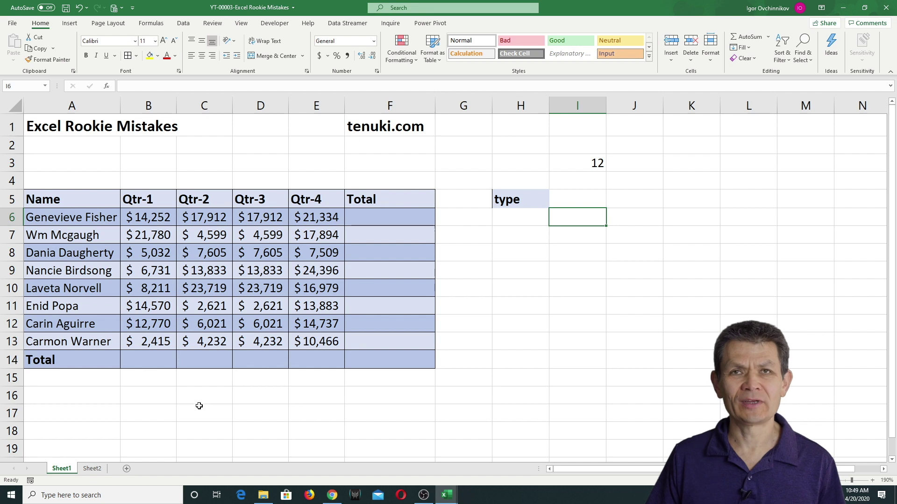
click(151, 361)
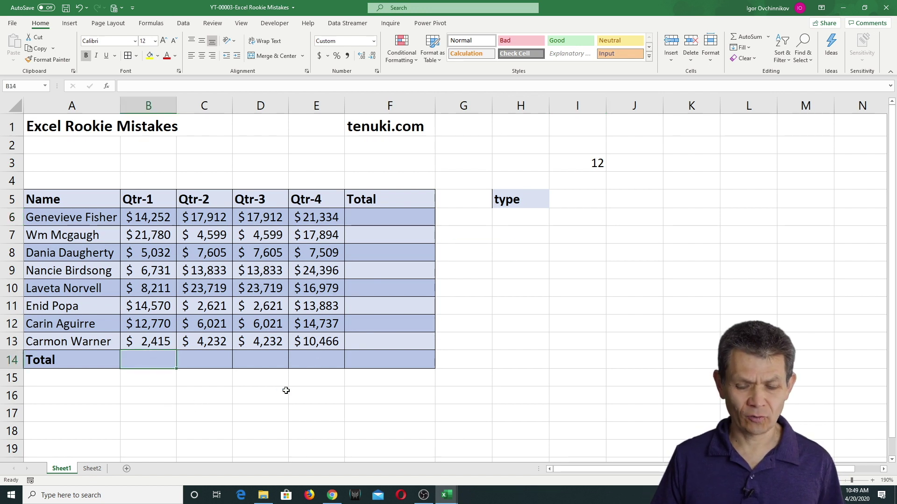
click(750, 38)
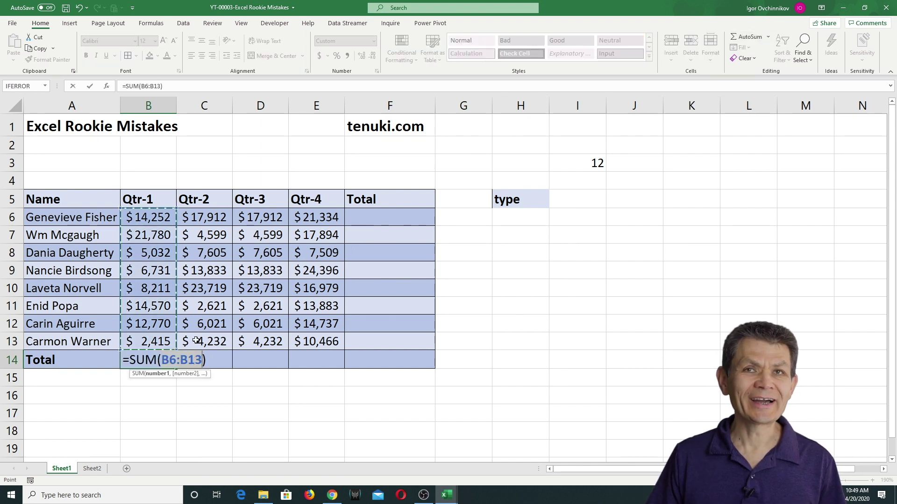
click(311, 400)
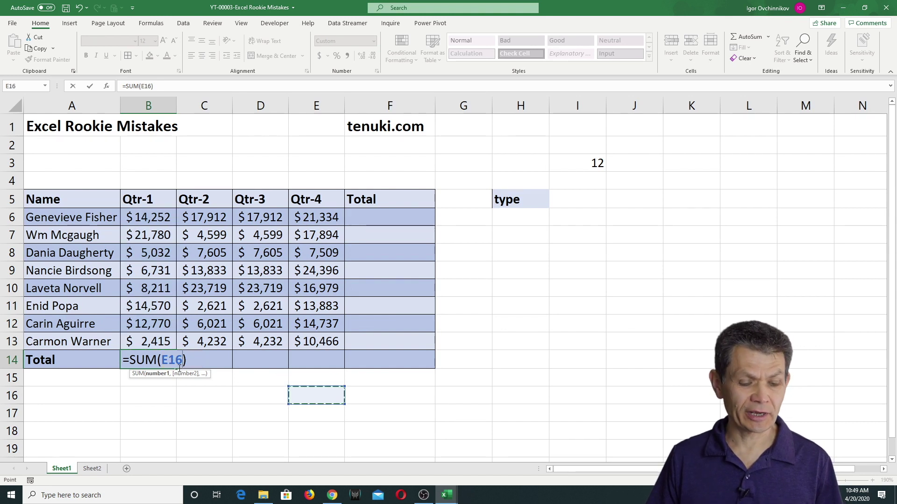
key(Escape)
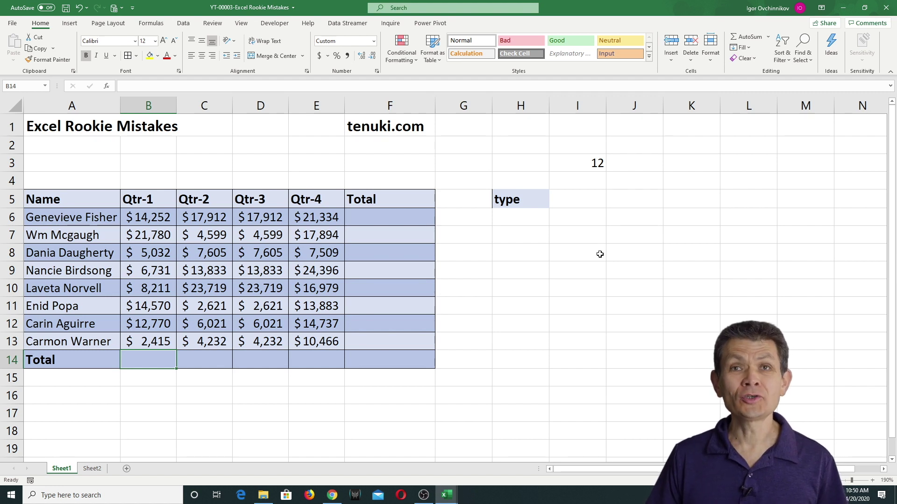
- Enter 'blah' in cell H7 and 67 in cell H8
click(542, 236)
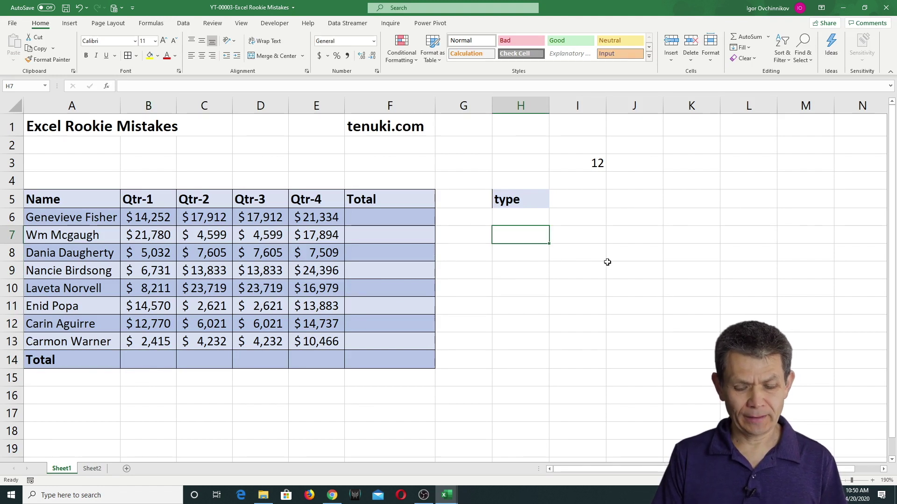
text(blah)
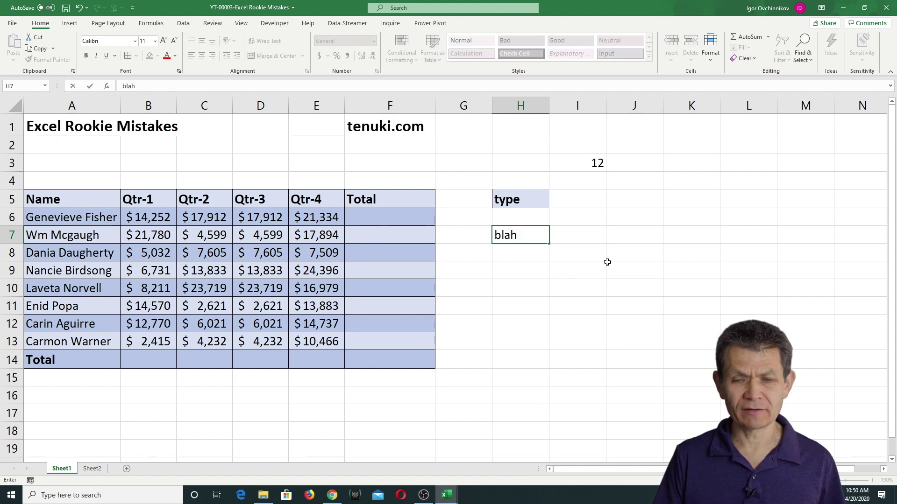
key(Return)
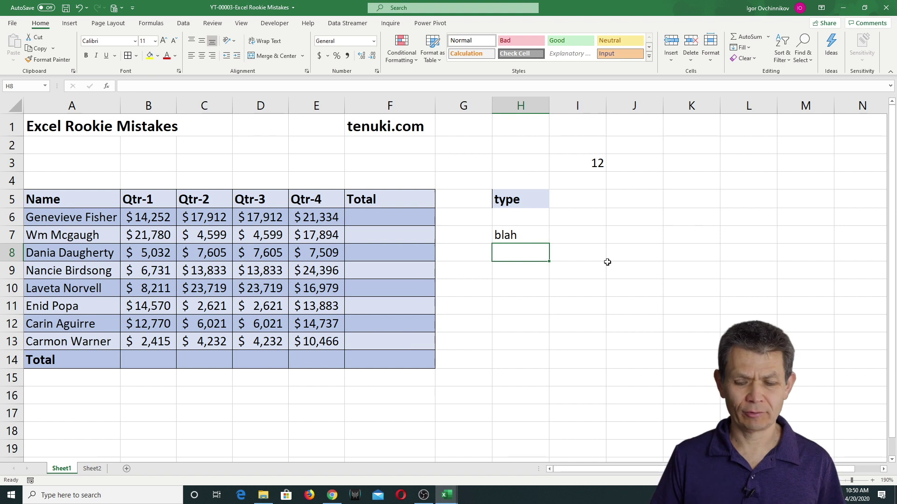
text(67)
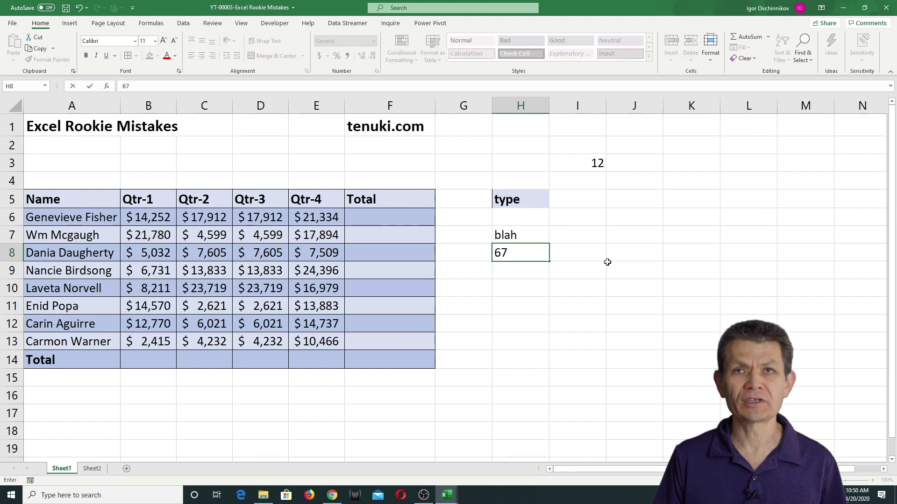
key(Up)
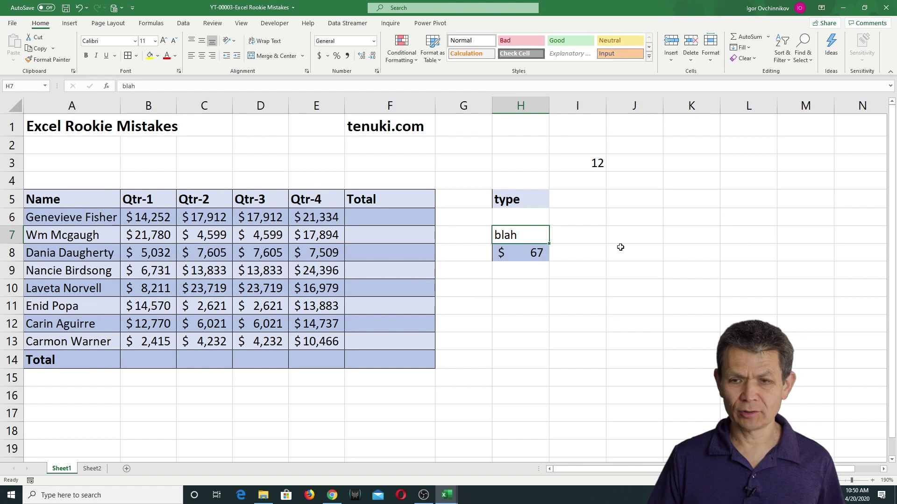
- Enter 7 in cell H11, then the word 'else' in cell H13
click(620, 247)
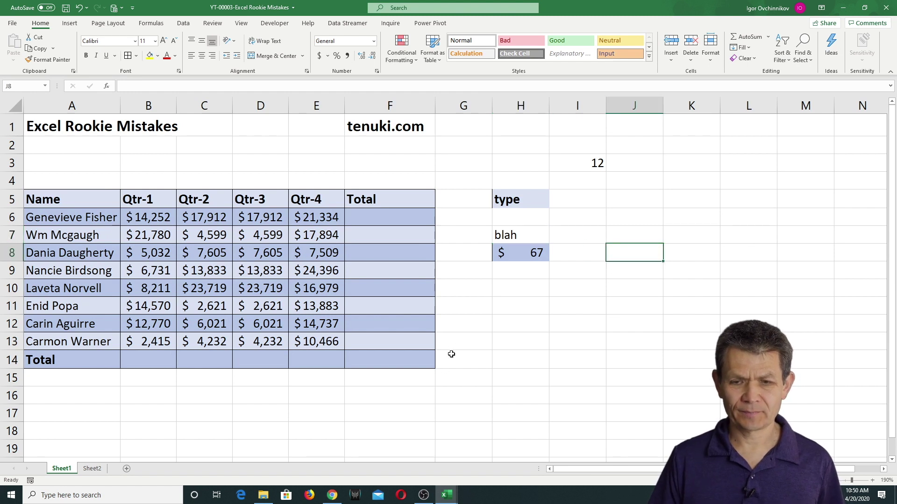
click(511, 302)
text(7)
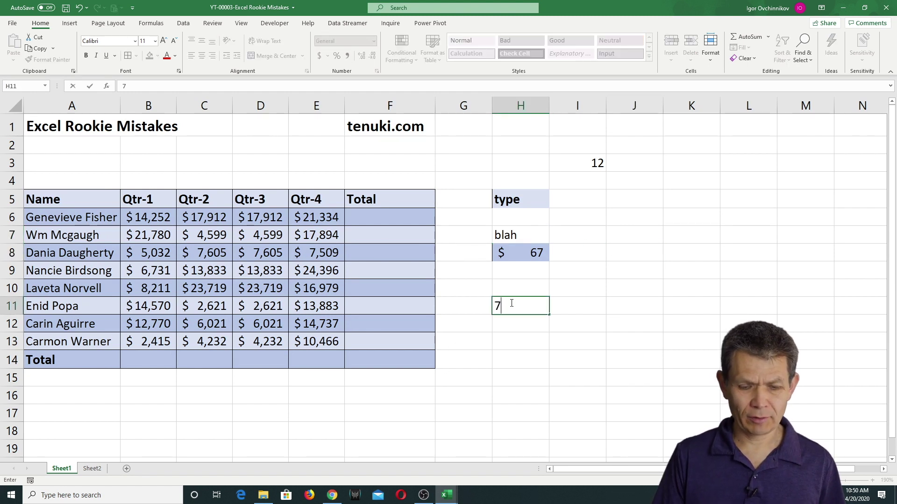
key(Tab)
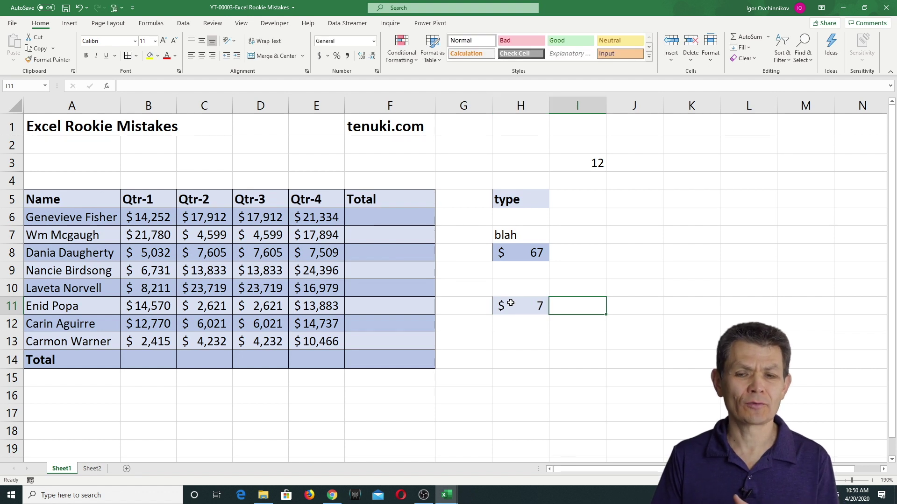
key(Down)
key(Down)
key(Left)
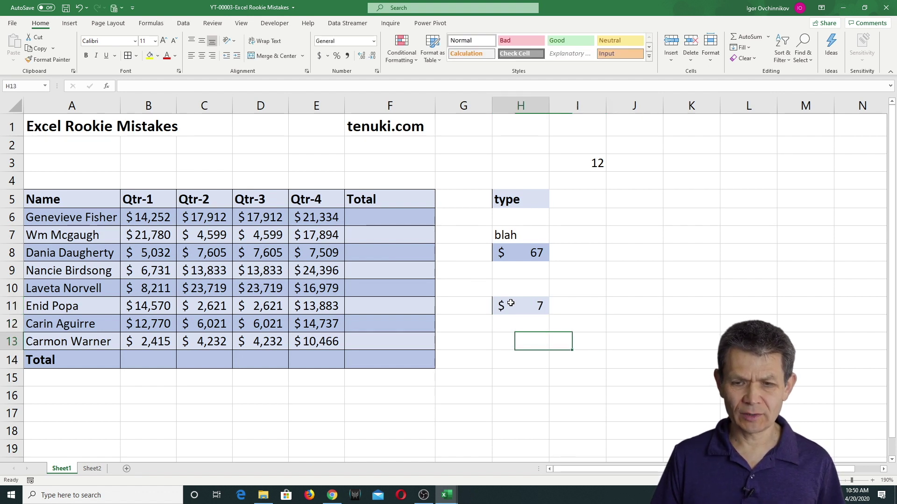
text(else)
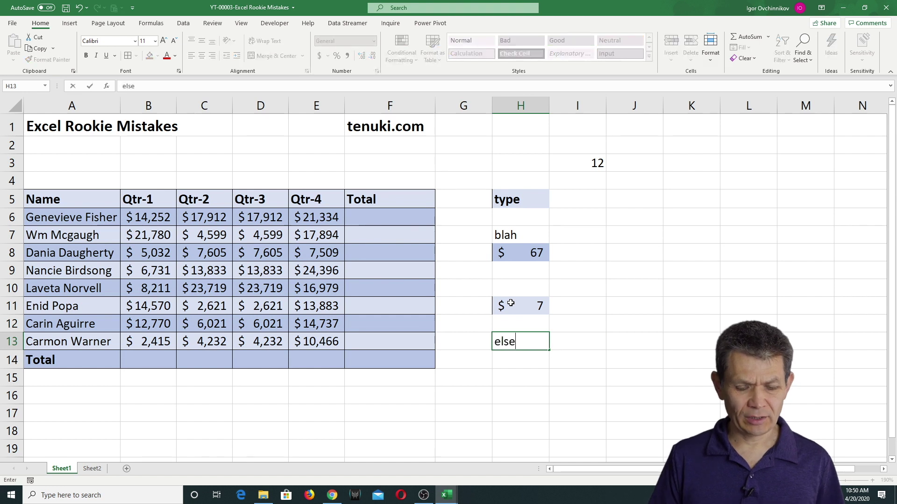
key(Left)
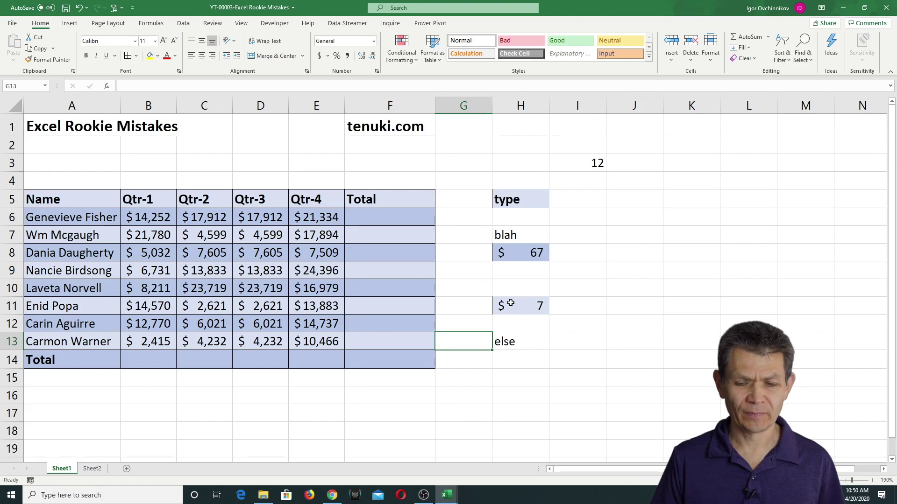
- Enter 'hello' in cell H2, keeping H2 selected
click(528, 145)
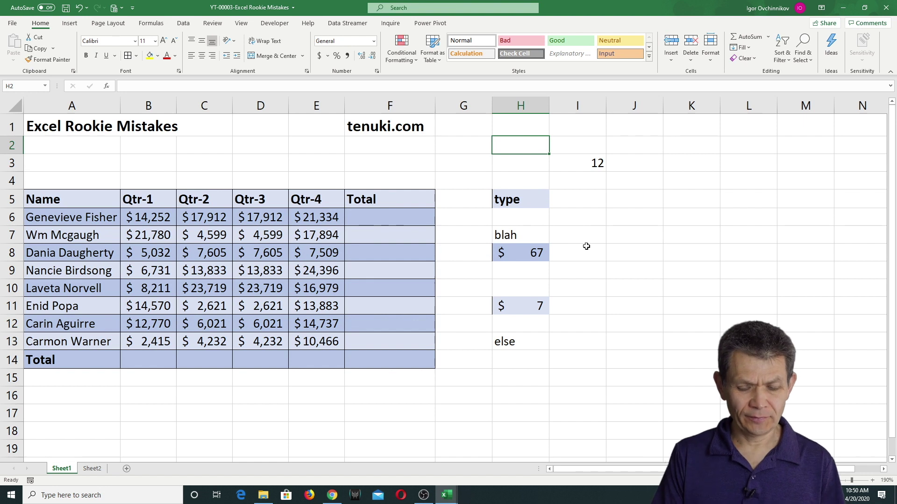
text(hello)
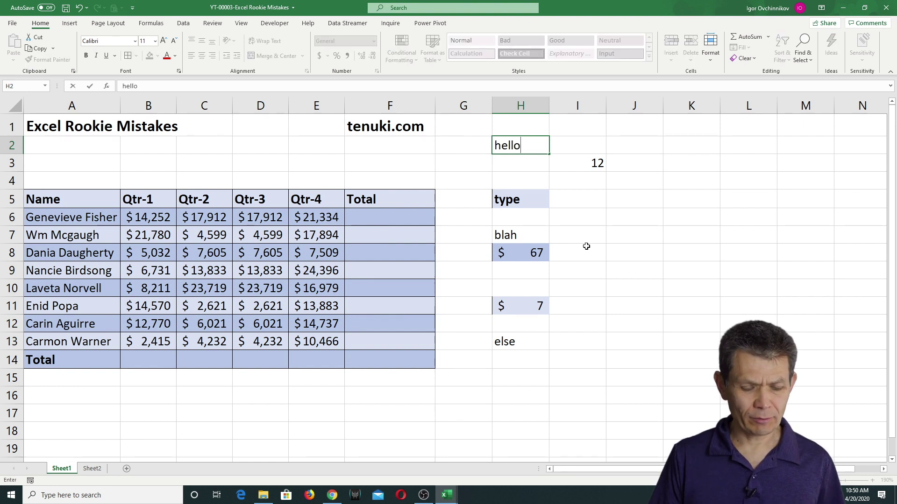
key(ctrl+Return)
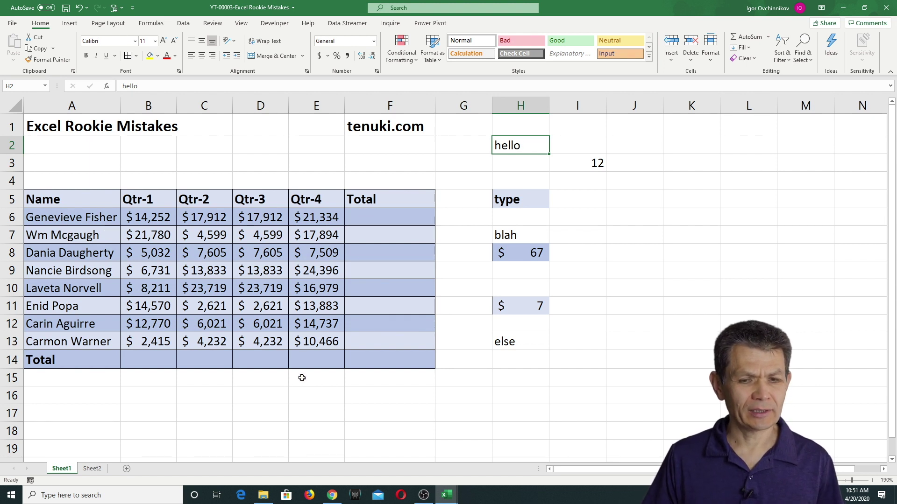
- AutoSum cell F6 to =SUM(B6:E6), giving 71,410
click(366, 219)
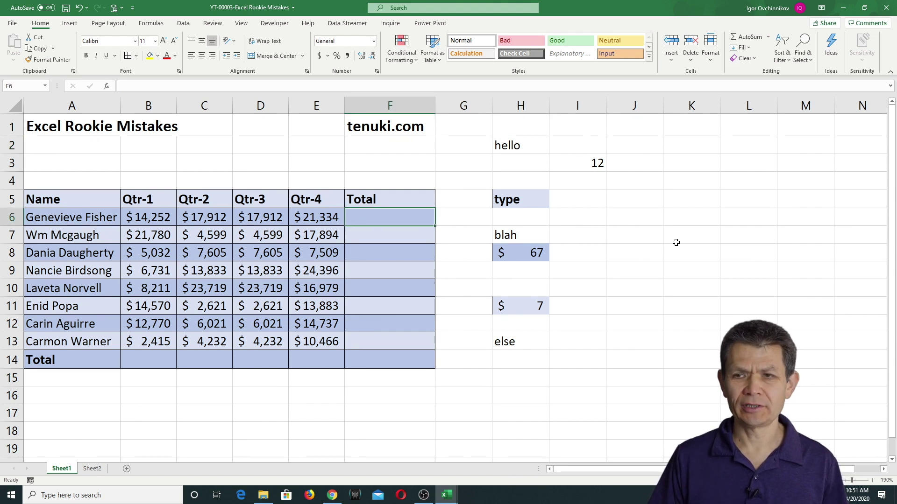
click(747, 38)
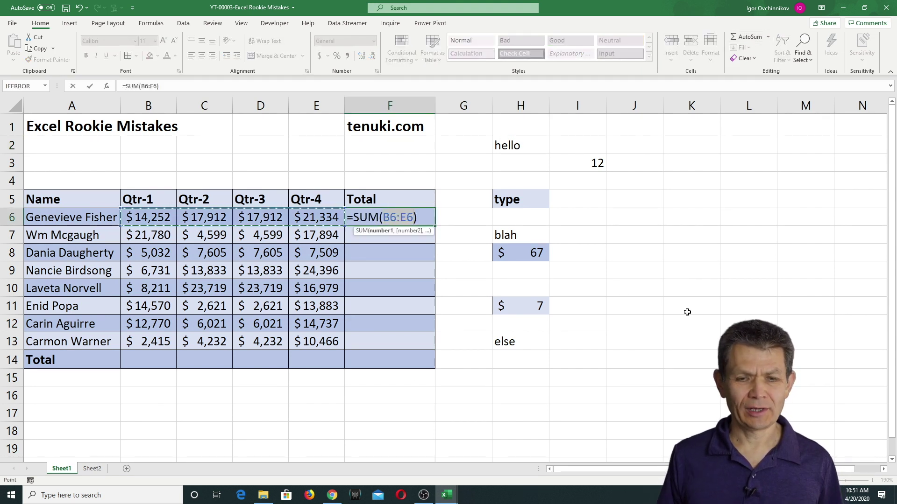
key(ctrl+Return)
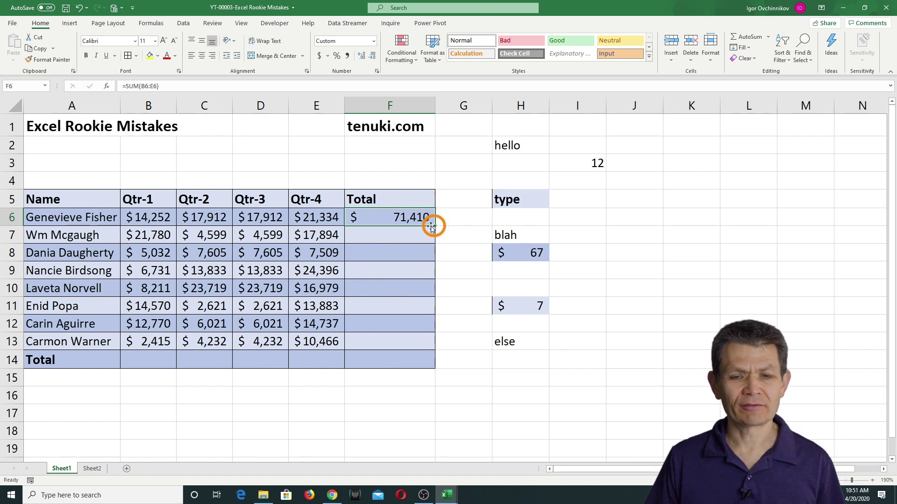
- Fill the F6 total formula down column F through row 14, replacing an undone partial fill
drag(435, 226, 419, 353)
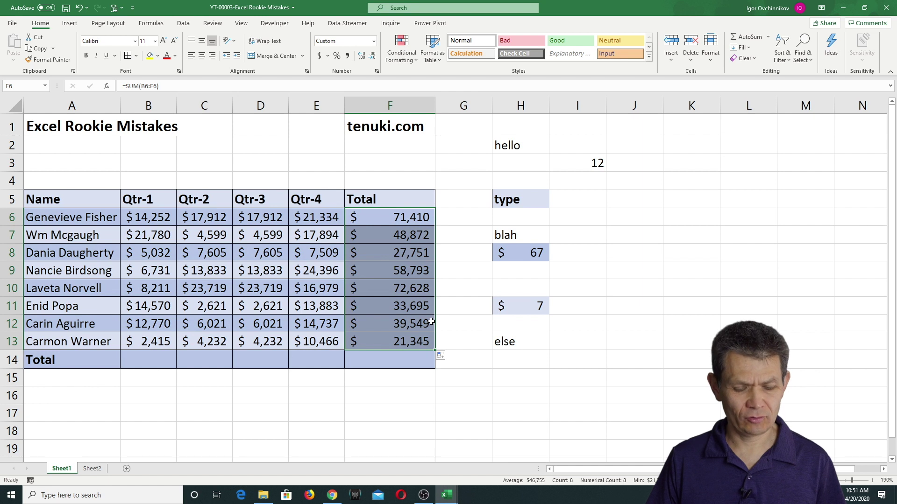
key(ctrl+z)
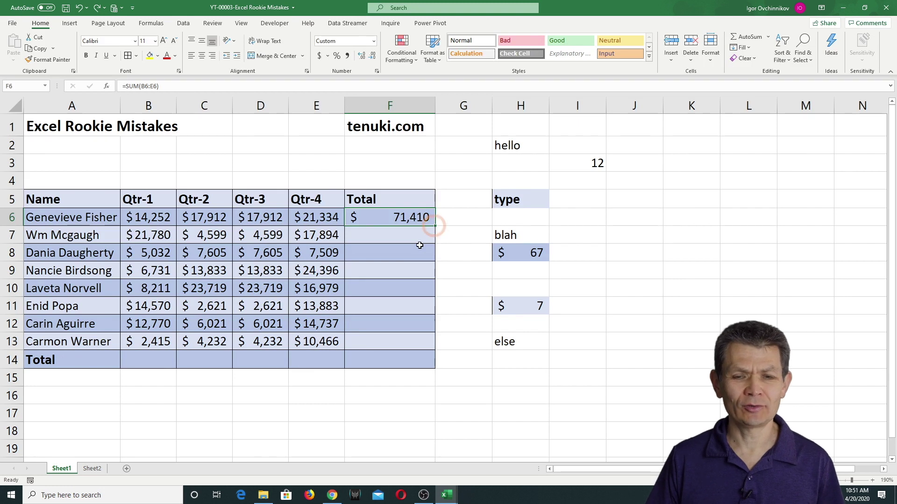
drag(430, 228, 435, 224)
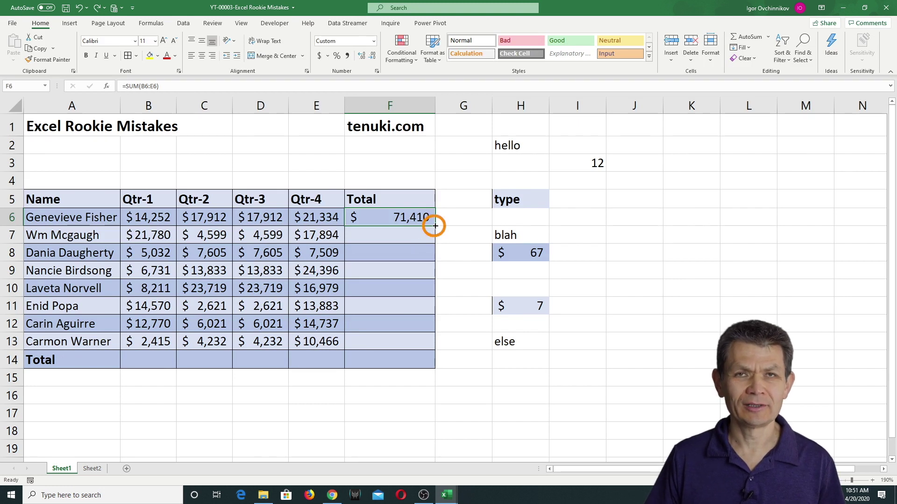
double_click(435, 225)
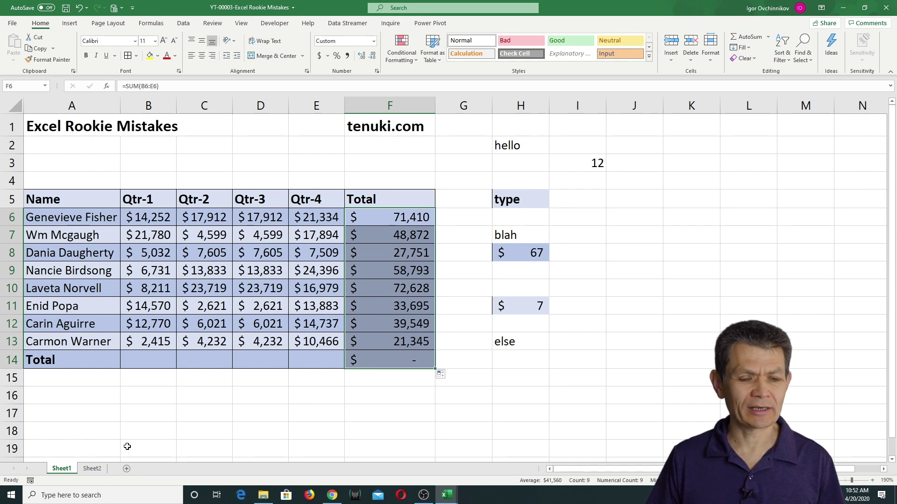
- Go to Sheet2 and look over its Name, Amount and 5% of Amount table
click(92, 468)
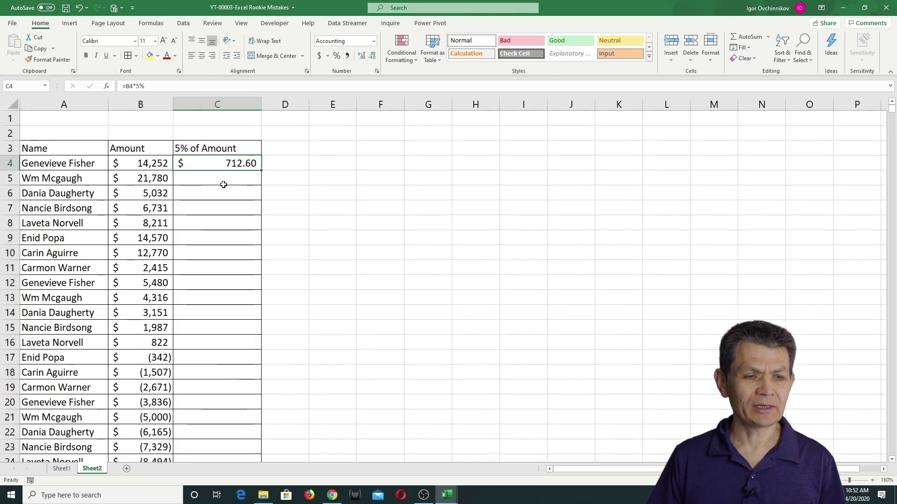
scroll(223, 185, down, 6)
scroll(145, 200, up, 6)
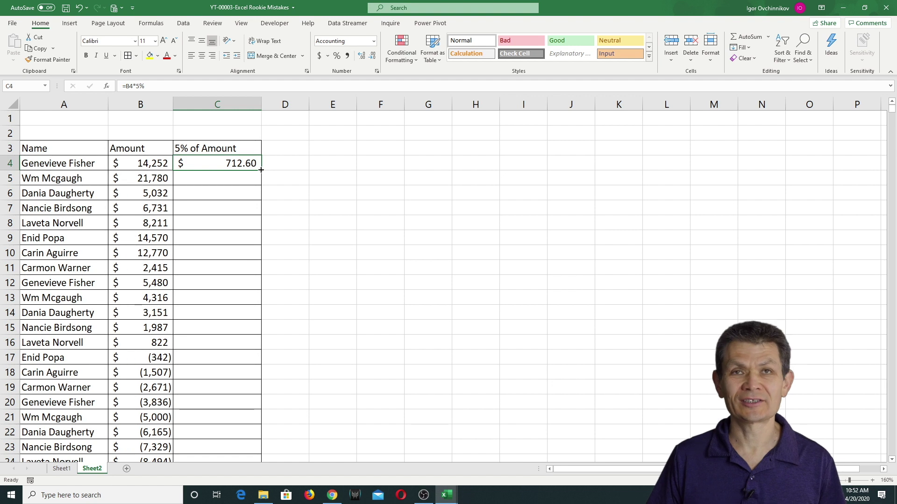
- Drag C4's =B4*5% formula down column C, then undo that fill
drag(261, 170, 261, 170)
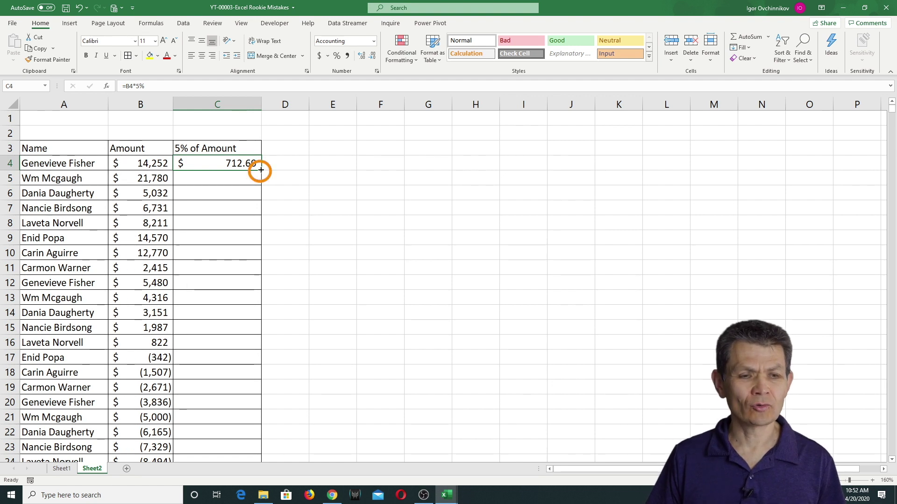
drag(263, 171, 230, 391)
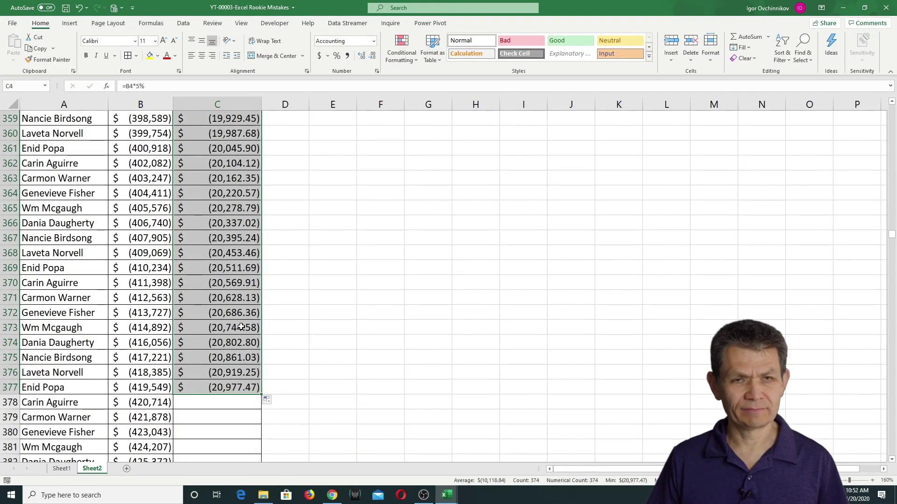
key(ctrl+z)
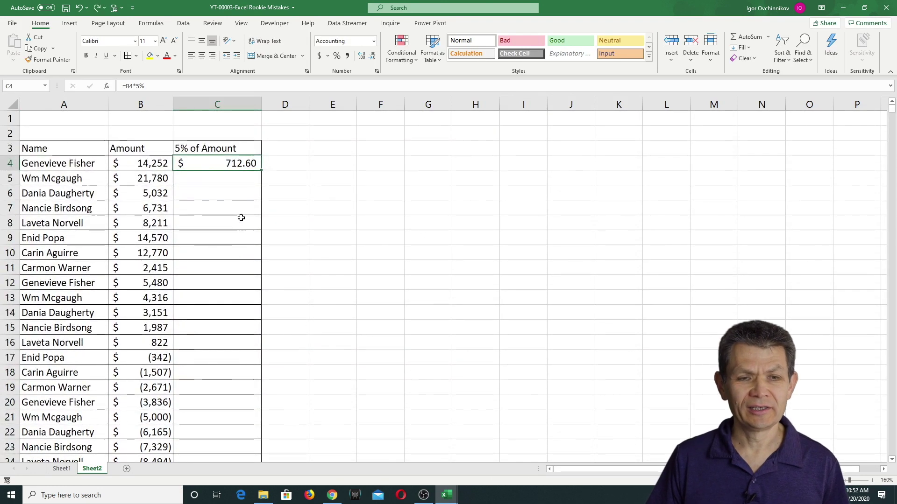
- Fill =B4*5% down column C to row 1000, scroll to verify, then return to the top
double_click(261, 171)
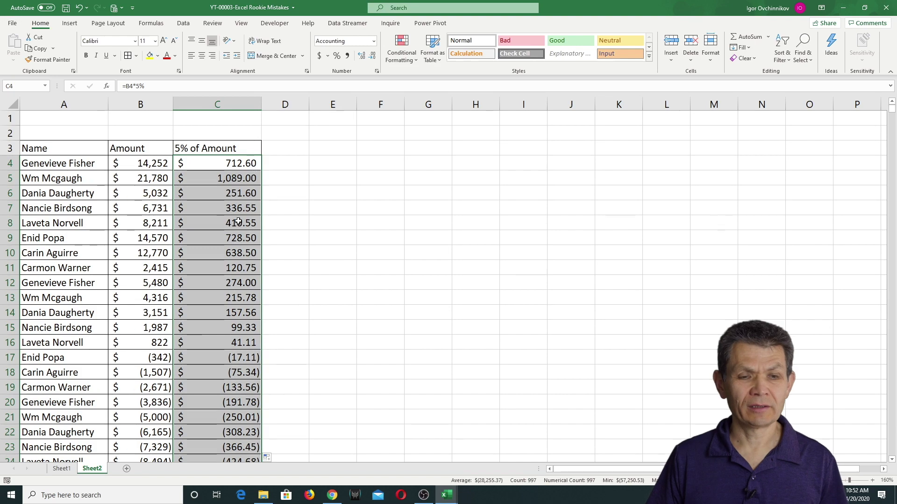
scroll(238, 223, down, 20)
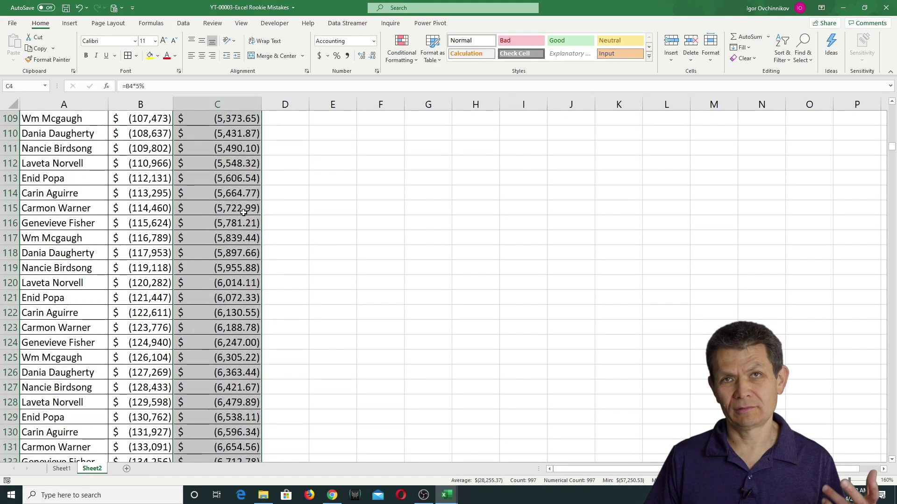
scroll(244, 213, down, 20)
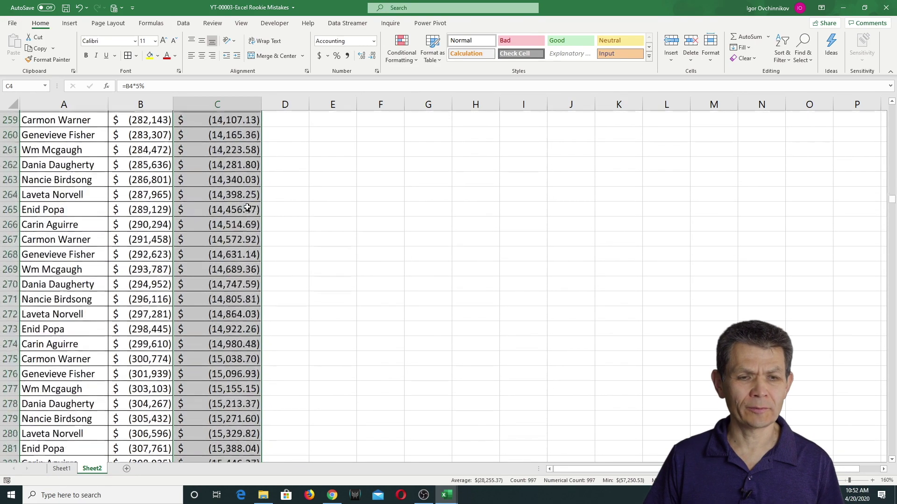
scroll(249, 207, down, 20)
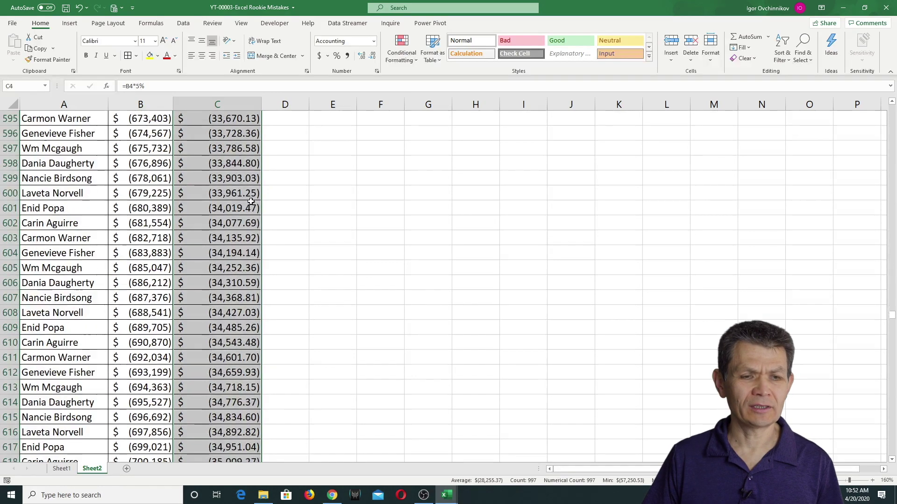
scroll(252, 201, down, 20)
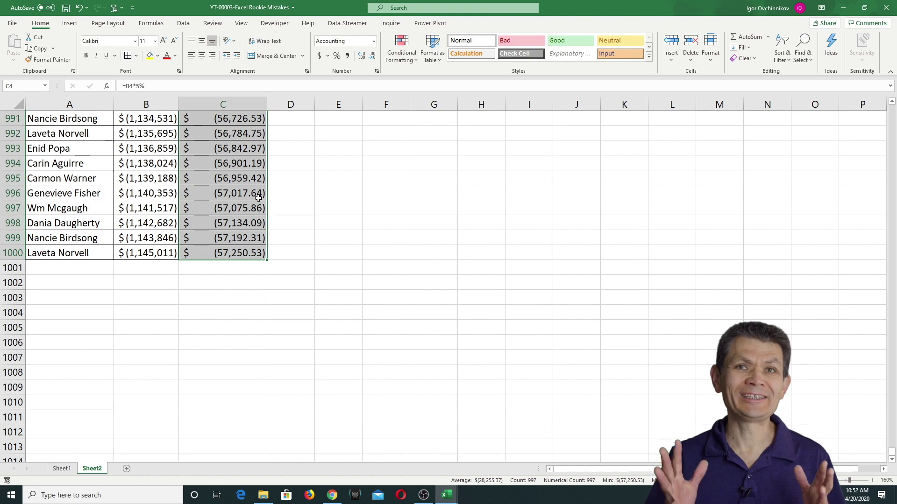
scroll(260, 186, up, 20)
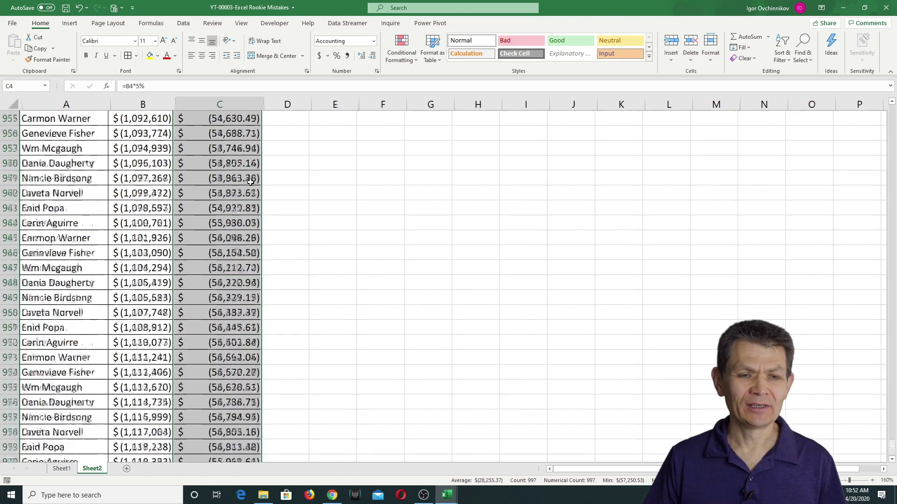
scroll(243, 163, up, 20)
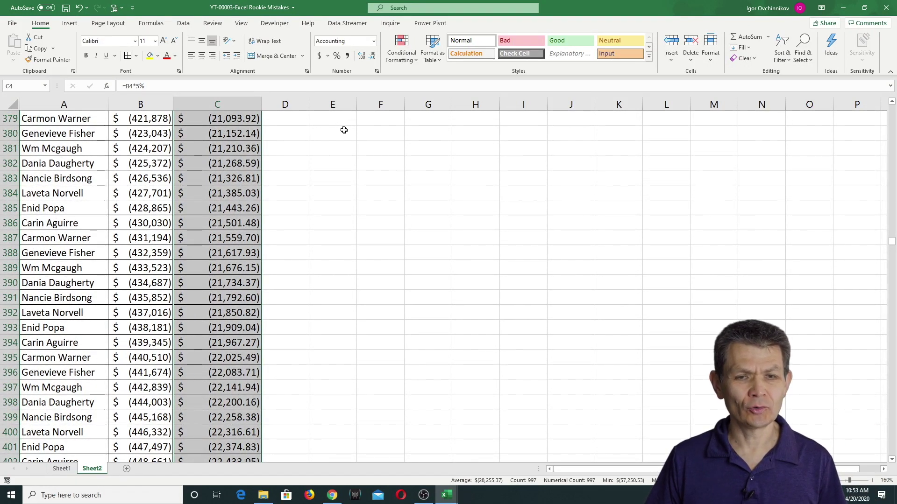
scroll(343, 125, up, 20)
scroll(345, 108, up, 12)
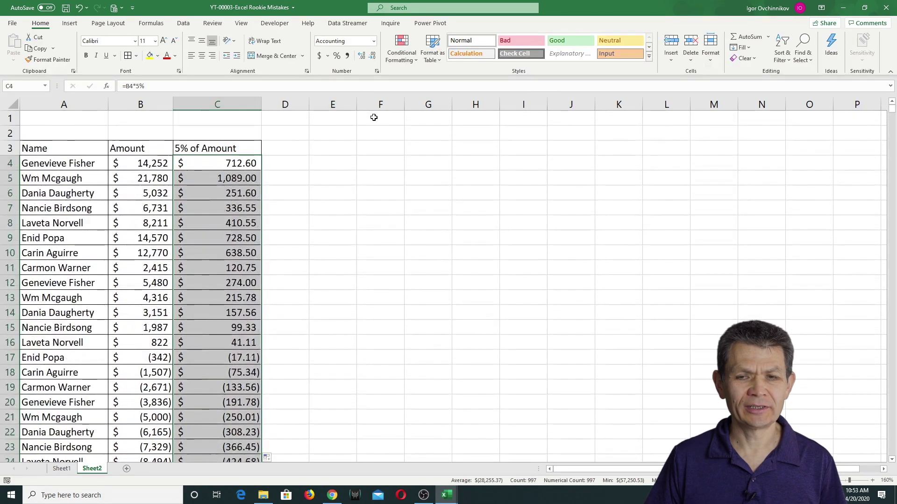
- Enter 90 in cell F4 and fill it down to F19
click(388, 163)
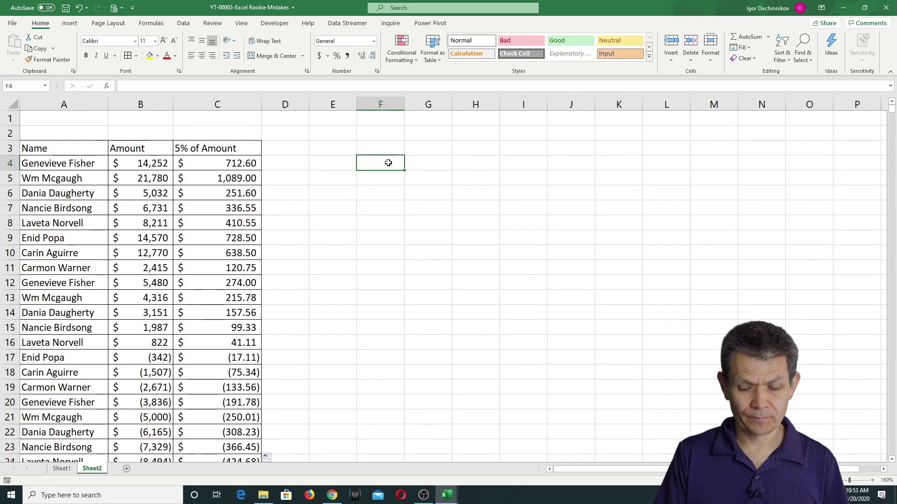
text(90)
key(ctrl+Return)
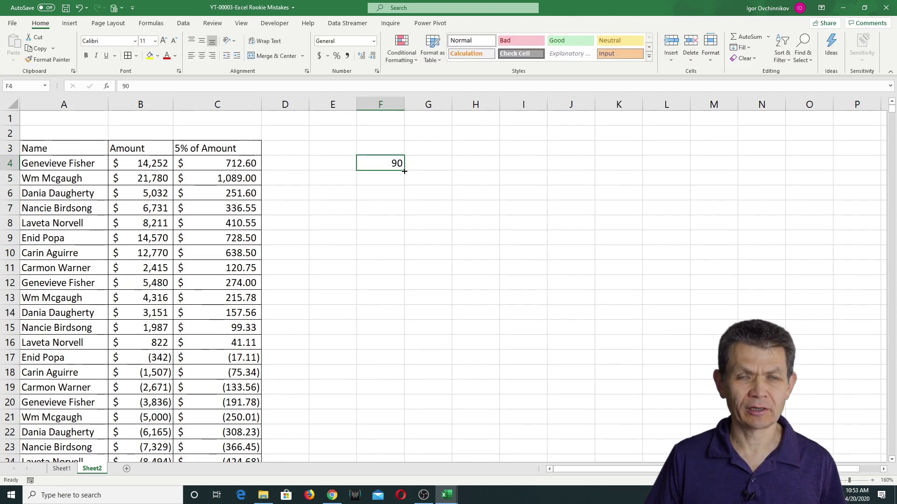
drag(405, 171, 407, 389)
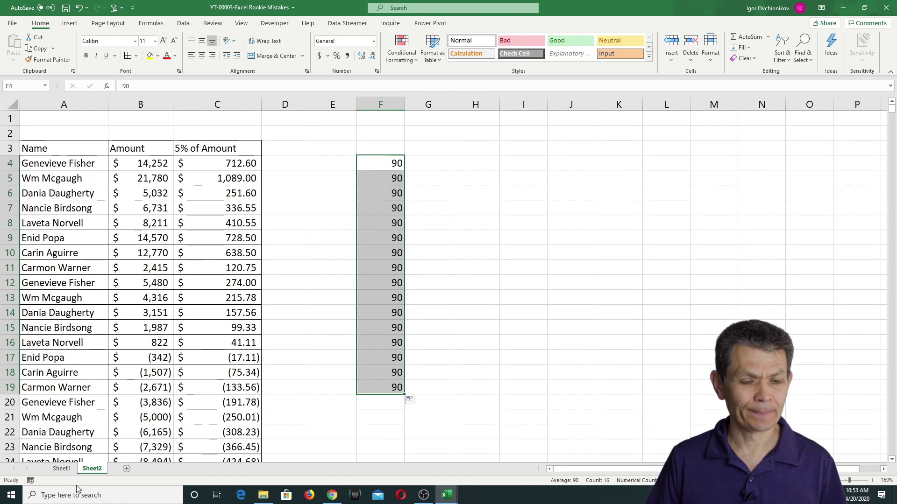
- Switch between Sheet1 and Sheet2 while undoing the recent fills
click(61, 469)
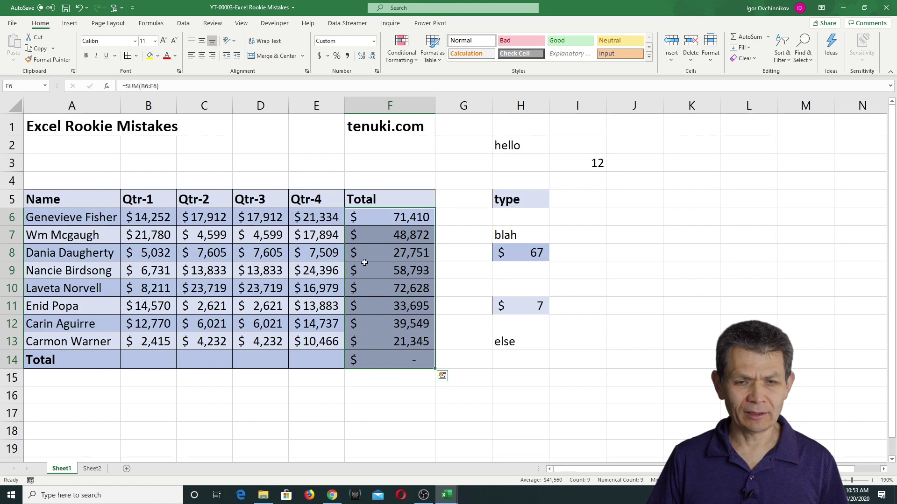
key(ctrl+Page_Down)
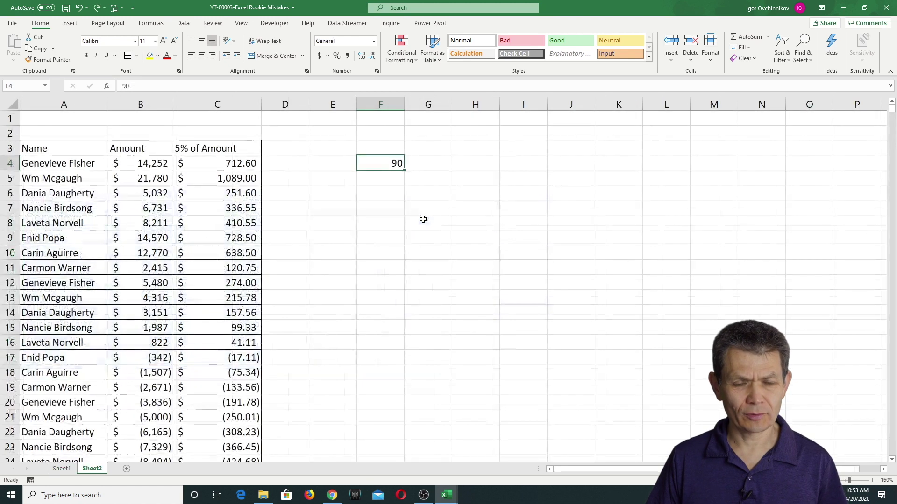
click(61, 469)
key(ctrl+Page_Down)
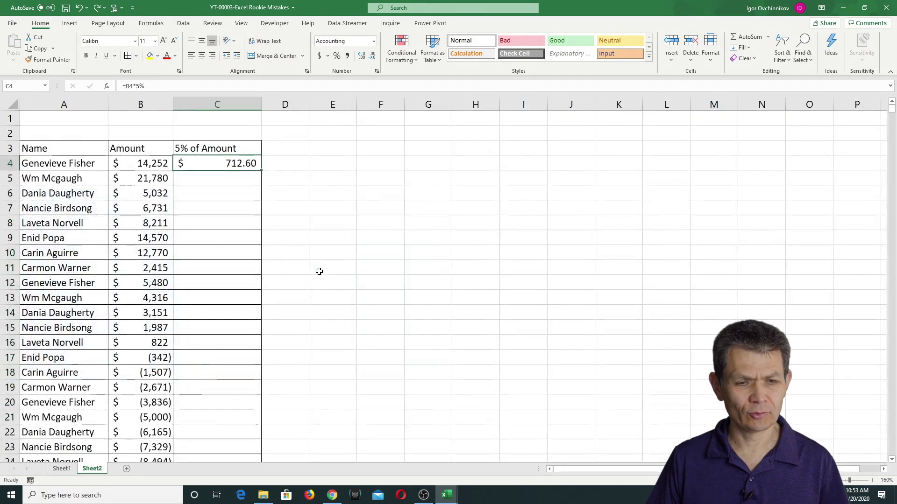
- Fill =SUM(B6:E6) from F6 down to F14 and check F8 shows =SUM(B8:E8) = 27,751
key(ctrl+z)
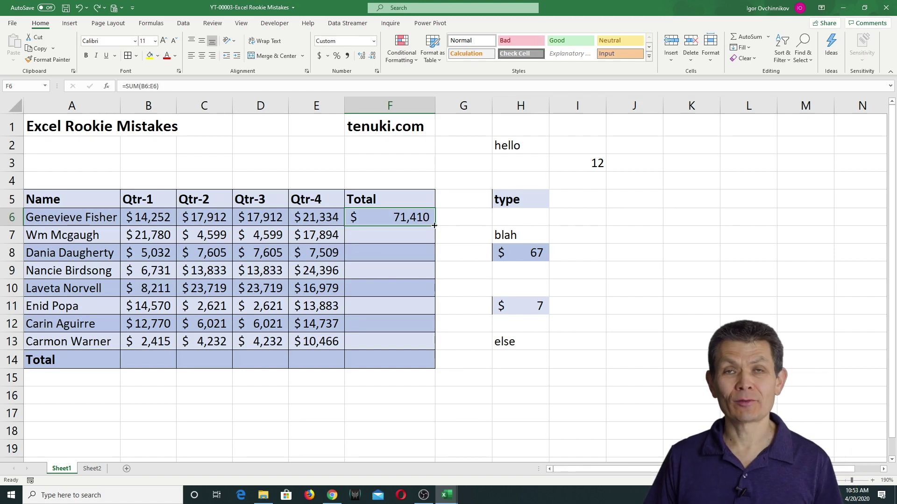
drag(434, 226, 435, 226)
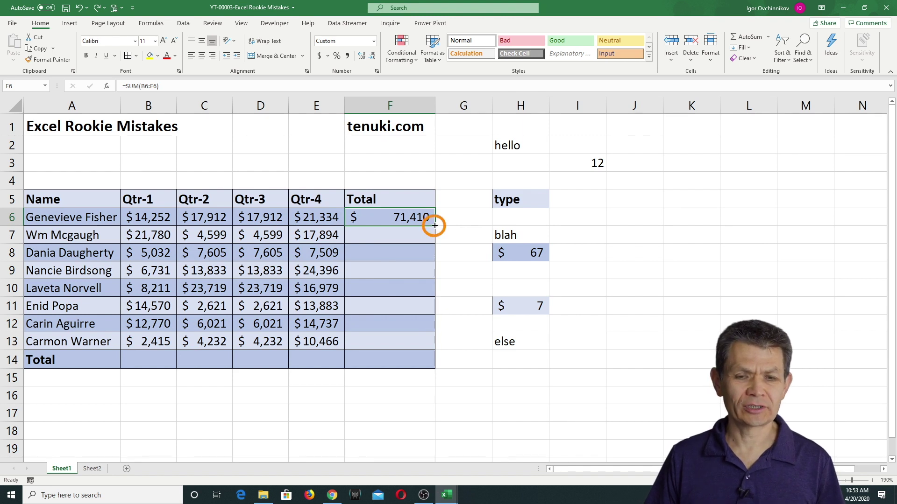
double_click(434, 226)
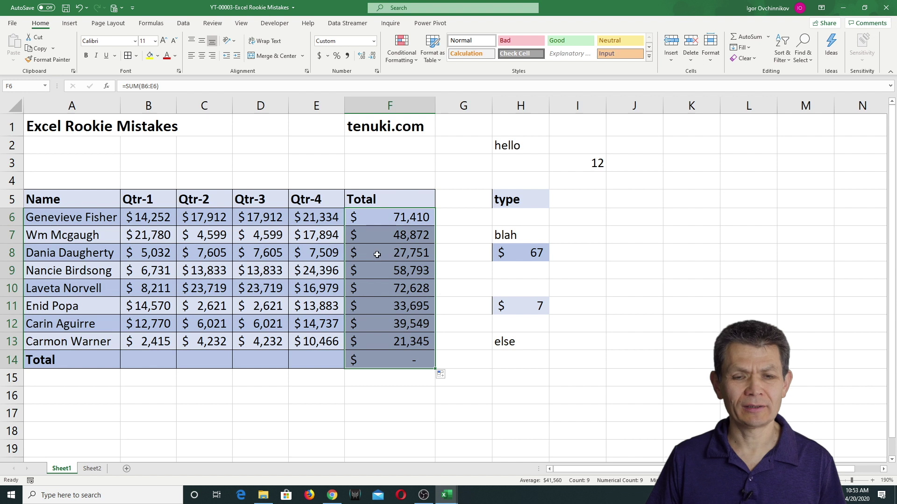
click(401, 262)
click(398, 252)
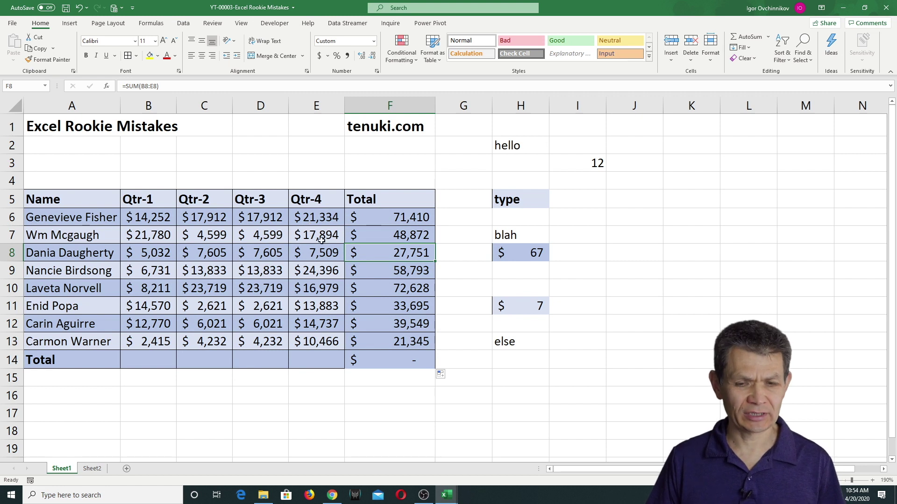
- Try the Auto Fill Options on F7:F14, settling on Fill Without Formatting for plain-number totals
click(442, 379)
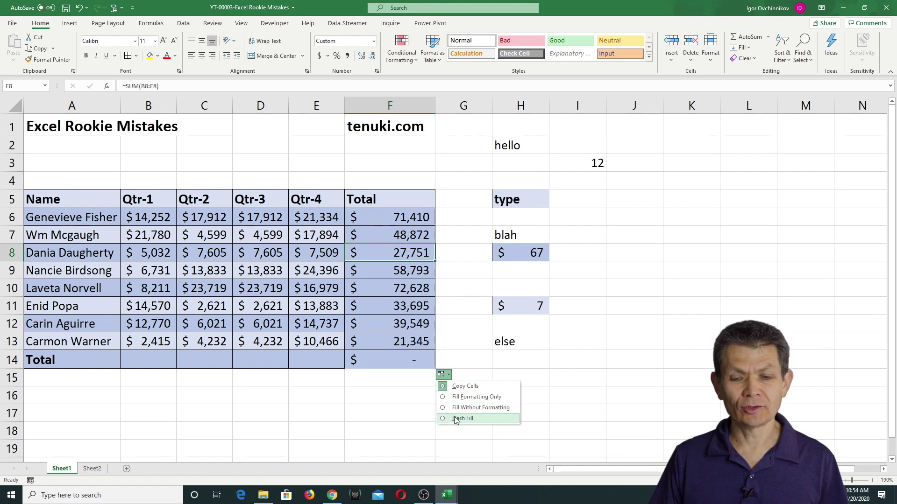
click(477, 408)
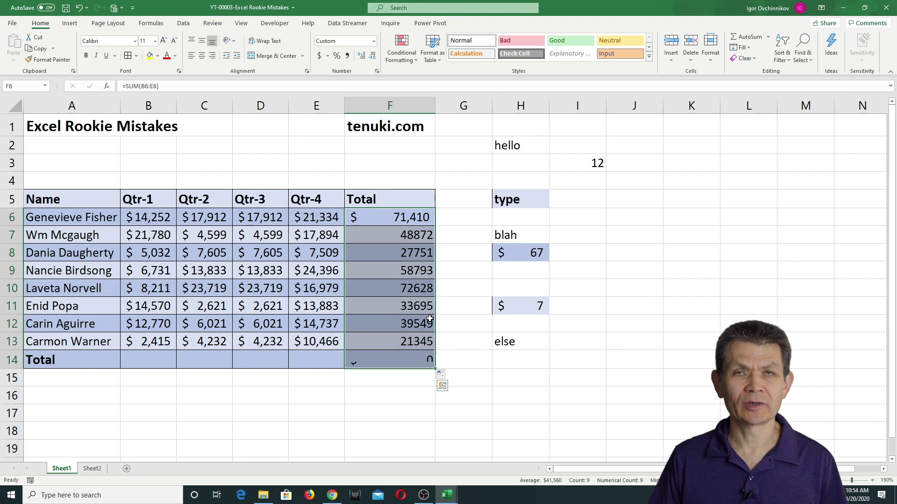
click(388, 247)
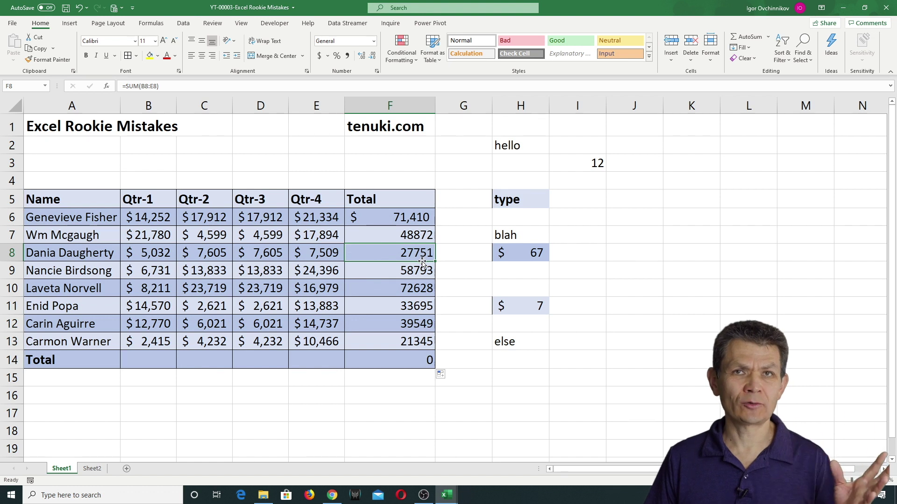
click(443, 374)
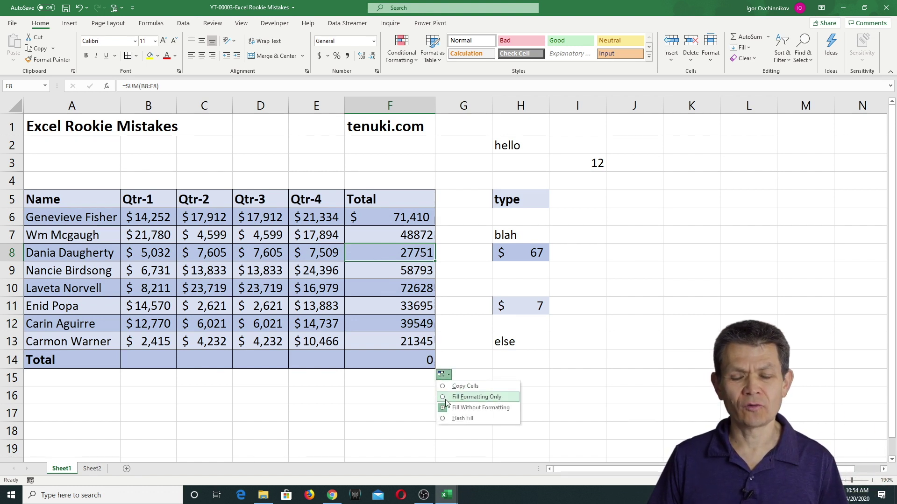
click(446, 399)
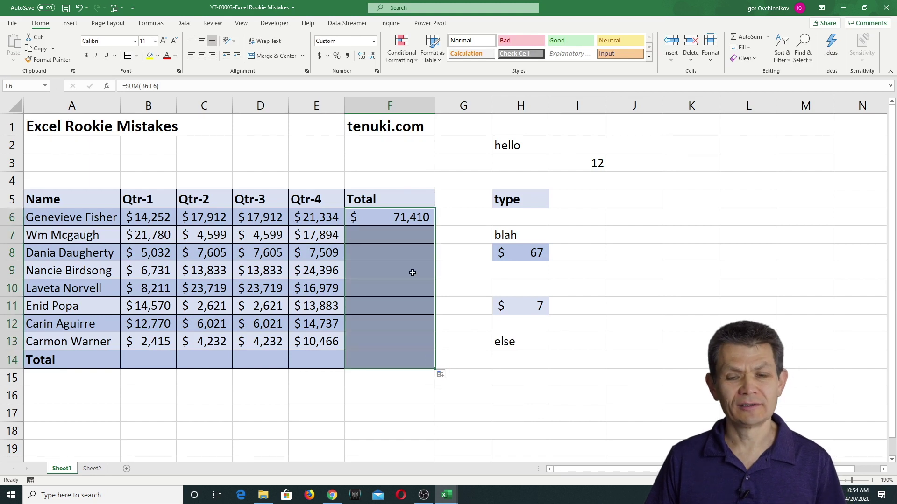
click(441, 375)
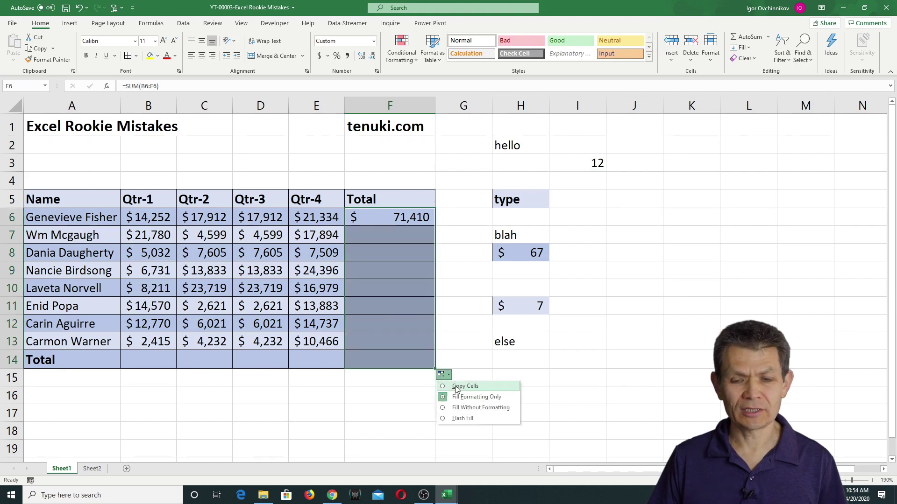
click(481, 408)
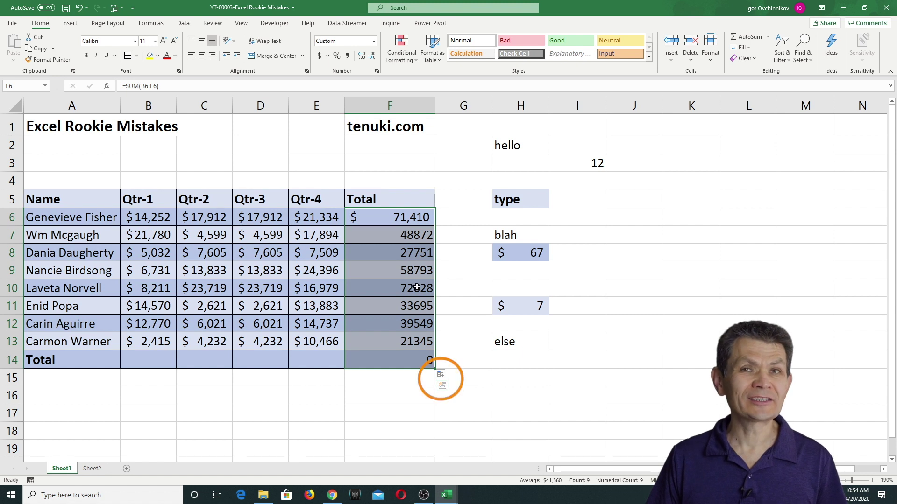
- Enter the number 9999 in cell J8
click(610, 253)
text(9999)
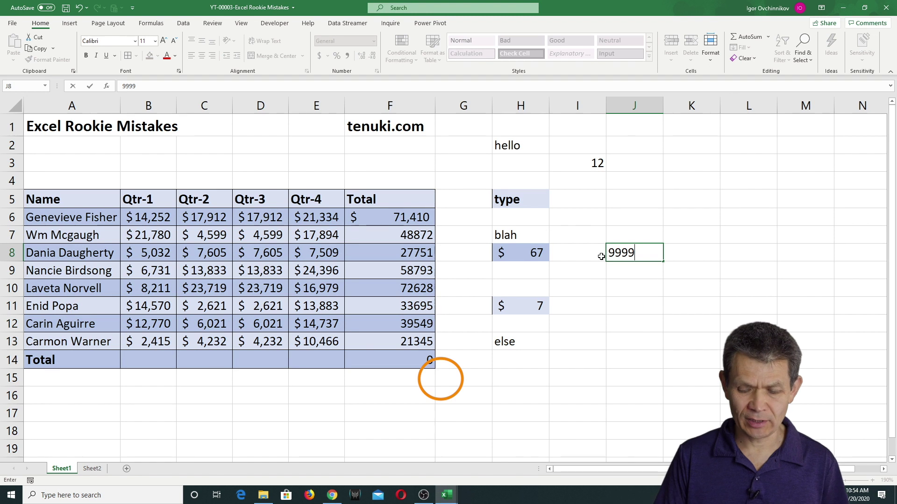
key(Return)
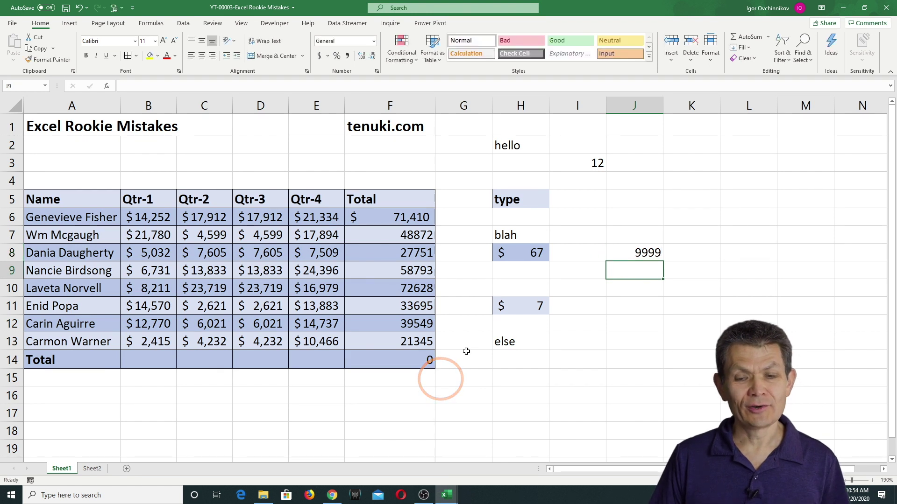